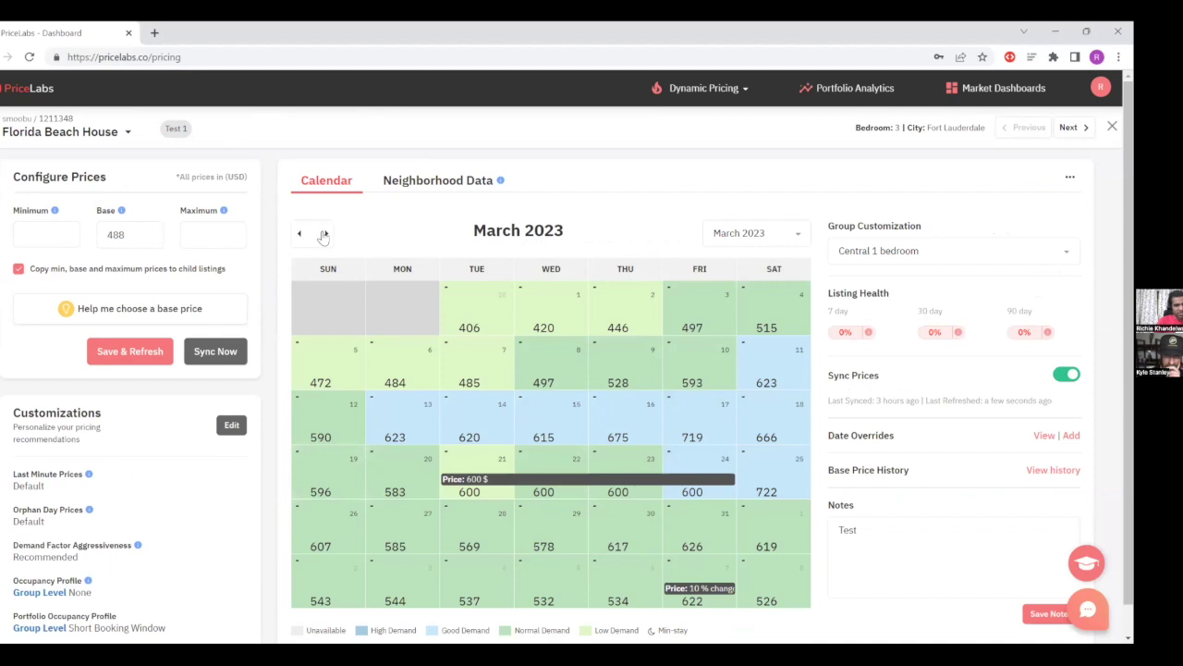
Advance the Florida Beach House calendar to May 2023 and review its neighborhood data from future prices to the overview
{"action": "double_click", "coordinate": [324, 235]}
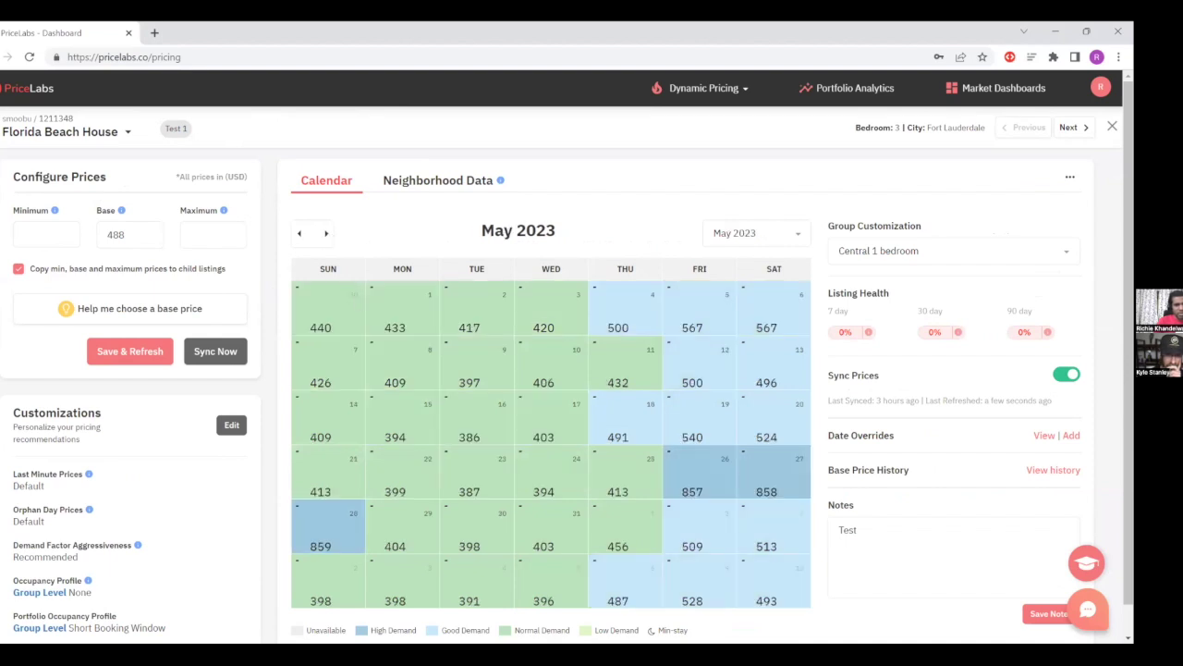
{"action": "left_click", "coordinate": [437, 179]}
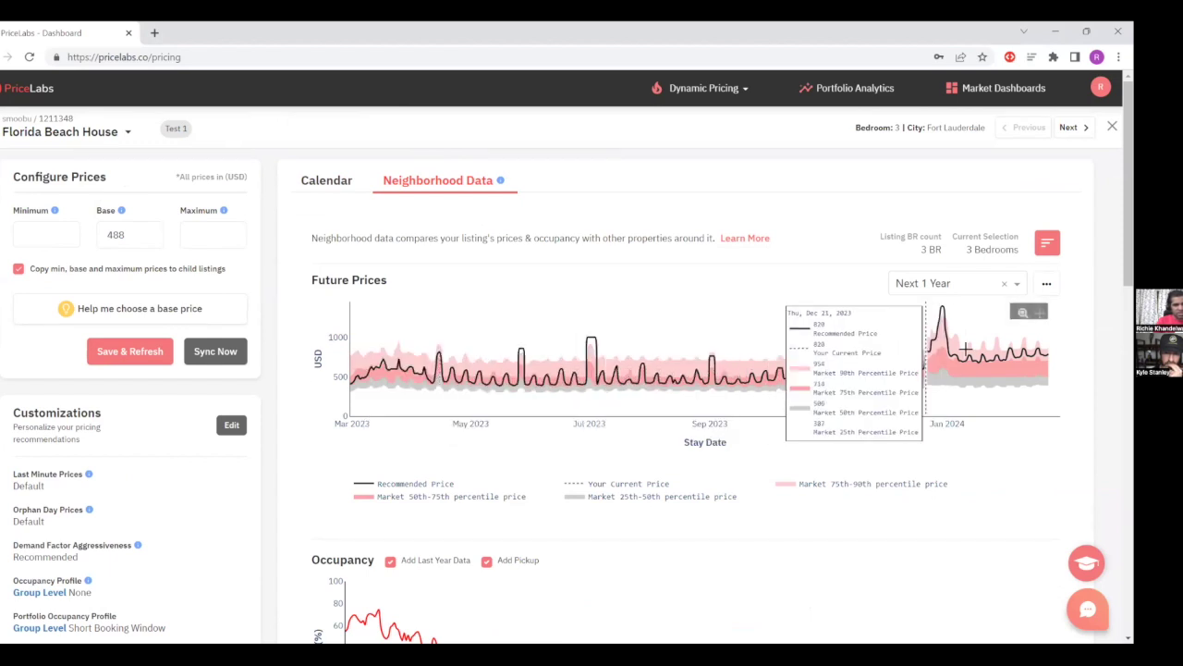
{"action": "scroll", "coordinate": [588, 429], "scroll_direction": "down", "scroll_amount": 1}
{"action": "scroll", "coordinate": [578, 430], "scroll_direction": "down", "scroll_amount": 3}
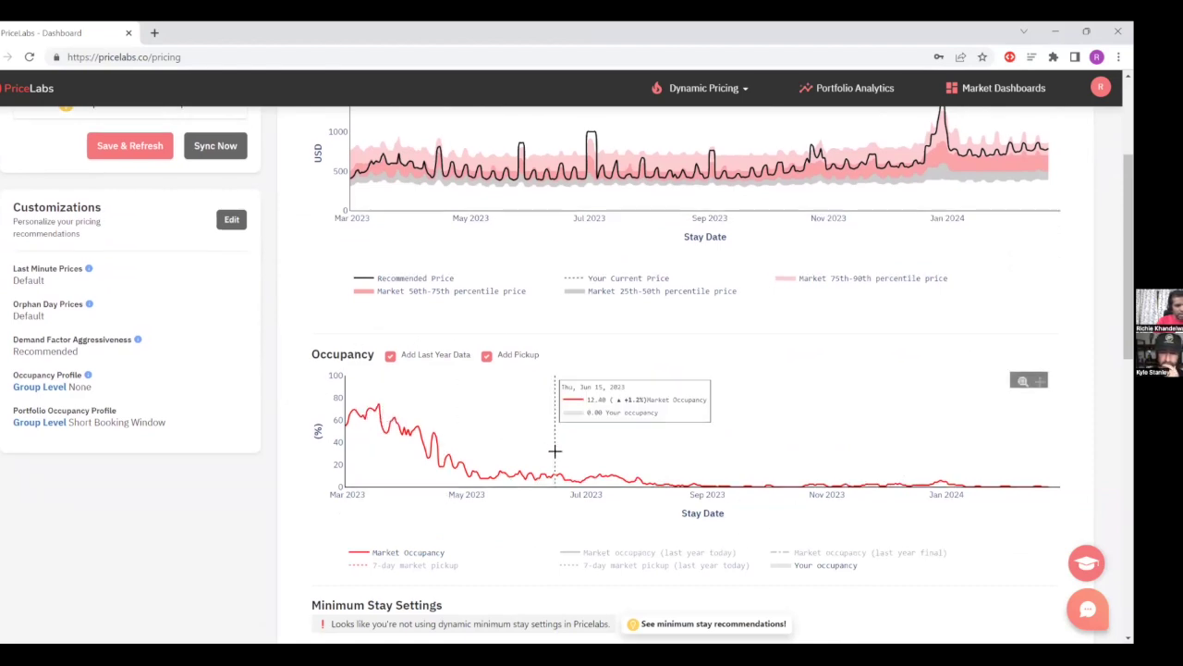
{"action": "scroll", "coordinate": [554, 451], "scroll_direction": "down", "scroll_amount": 5}
{"action": "scroll", "coordinate": [555, 451], "scroll_direction": "down", "scroll_amount": 3}
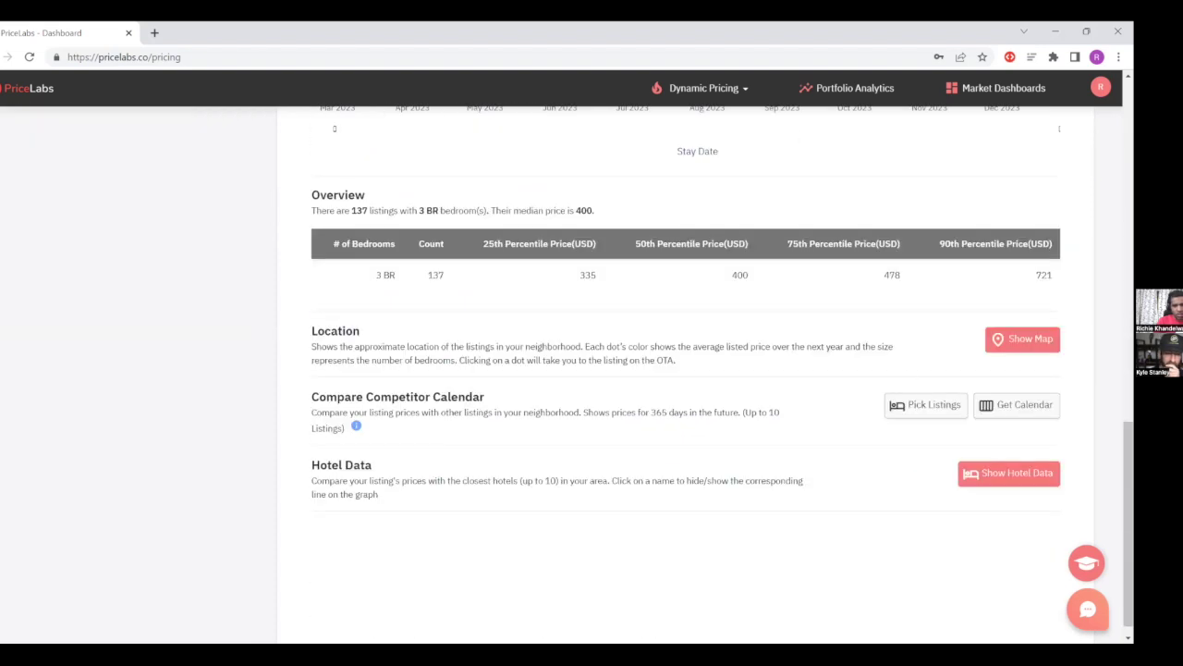
Show the map of neighborhood listings, view the Tropical Oasis private pool listing on Airbnb, and close its page
{"action": "left_click", "coordinate": [1036, 340]}
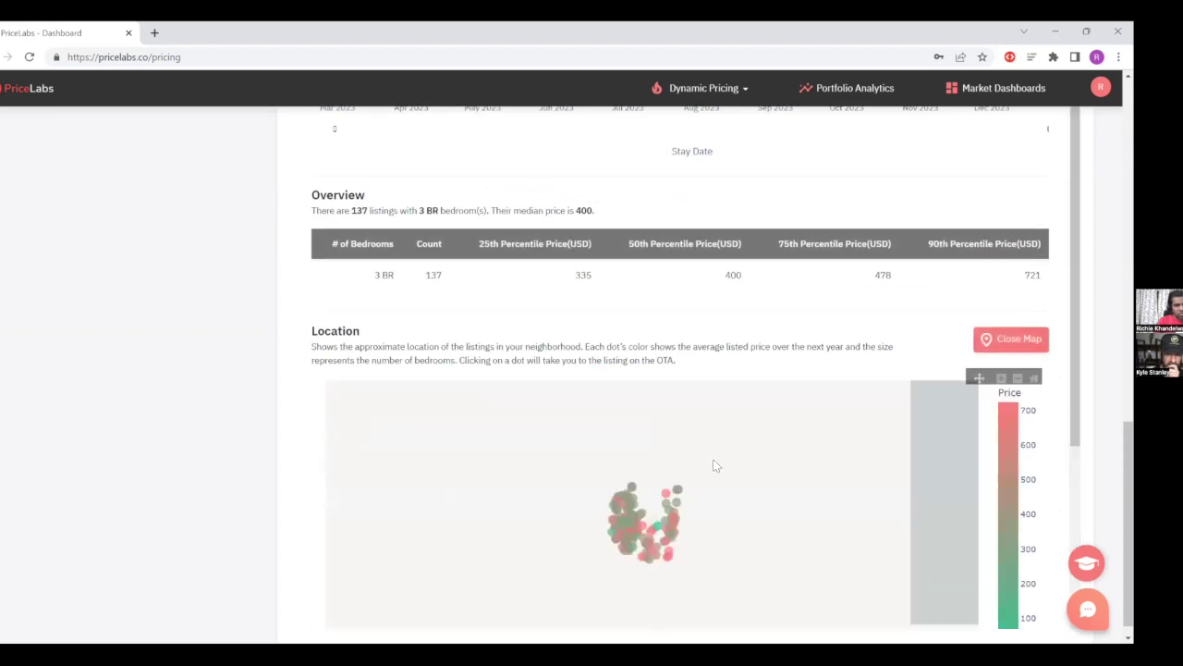
{"action": "mouse_move", "coordinate": [638, 536]}
{"action": "scroll", "coordinate": [638, 537], "scroll_direction": "up", "scroll_amount": 5}
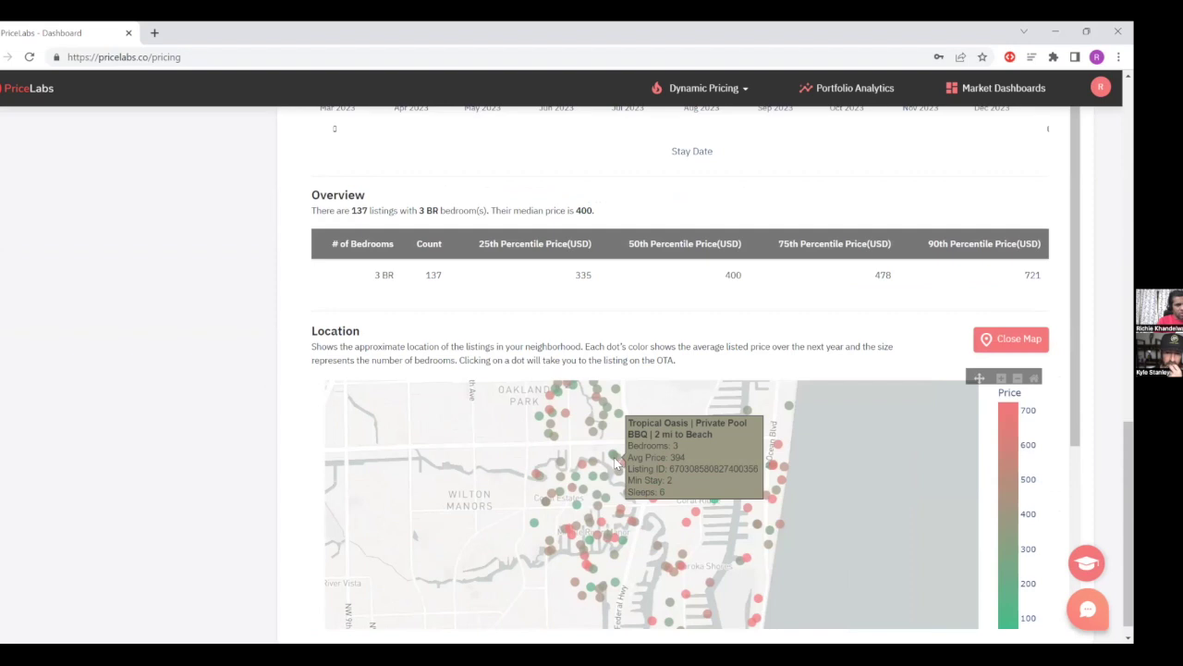
{"action": "left_click", "coordinate": [617, 463]}
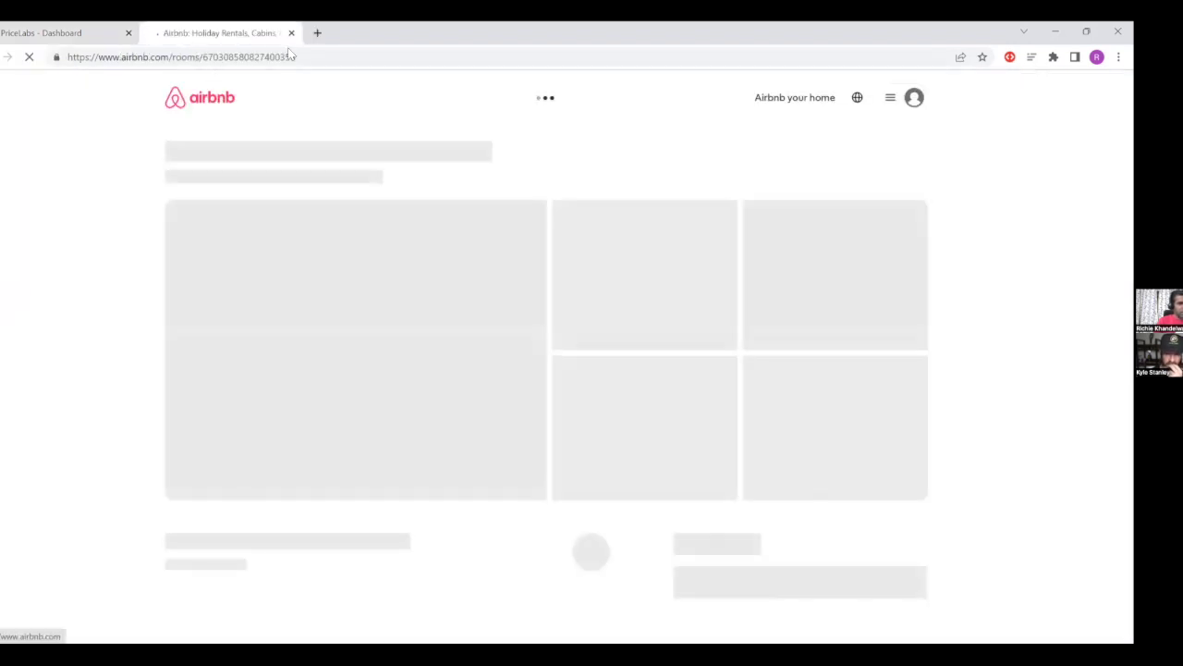
{"action": "key", "text": "ctrl+w"}
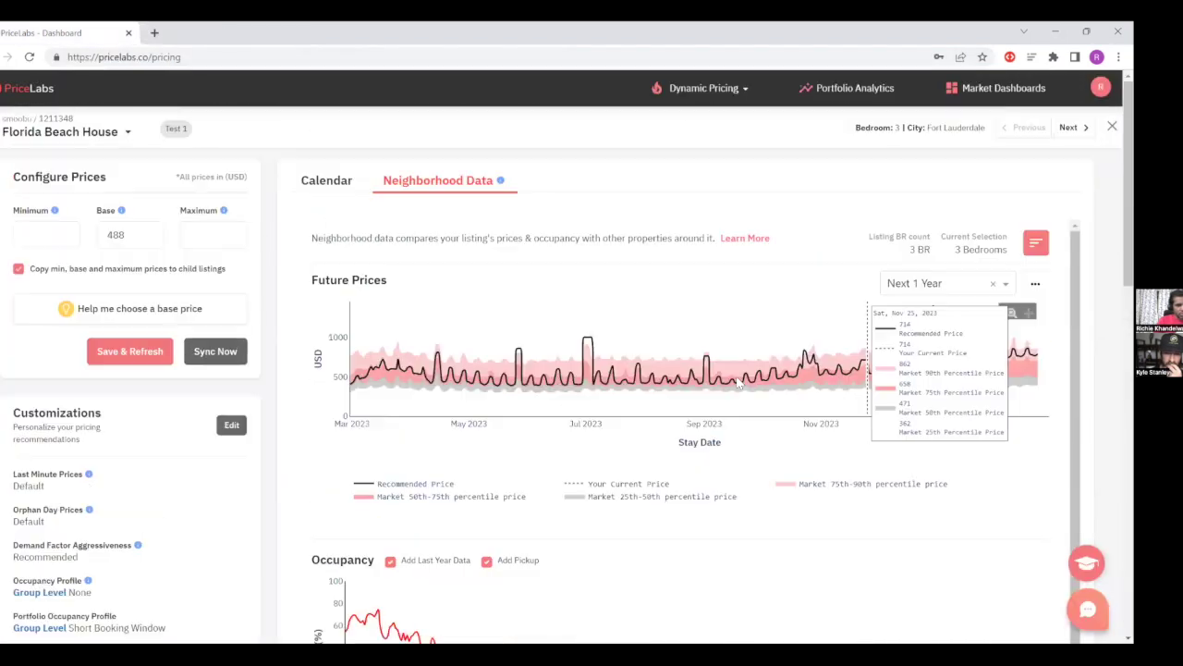
Display the market occupancy lines for last year today and last year final on the Occupancy chart
{"action": "scroll", "coordinate": [712, 416], "scroll_direction": "down", "scroll_amount": 2}
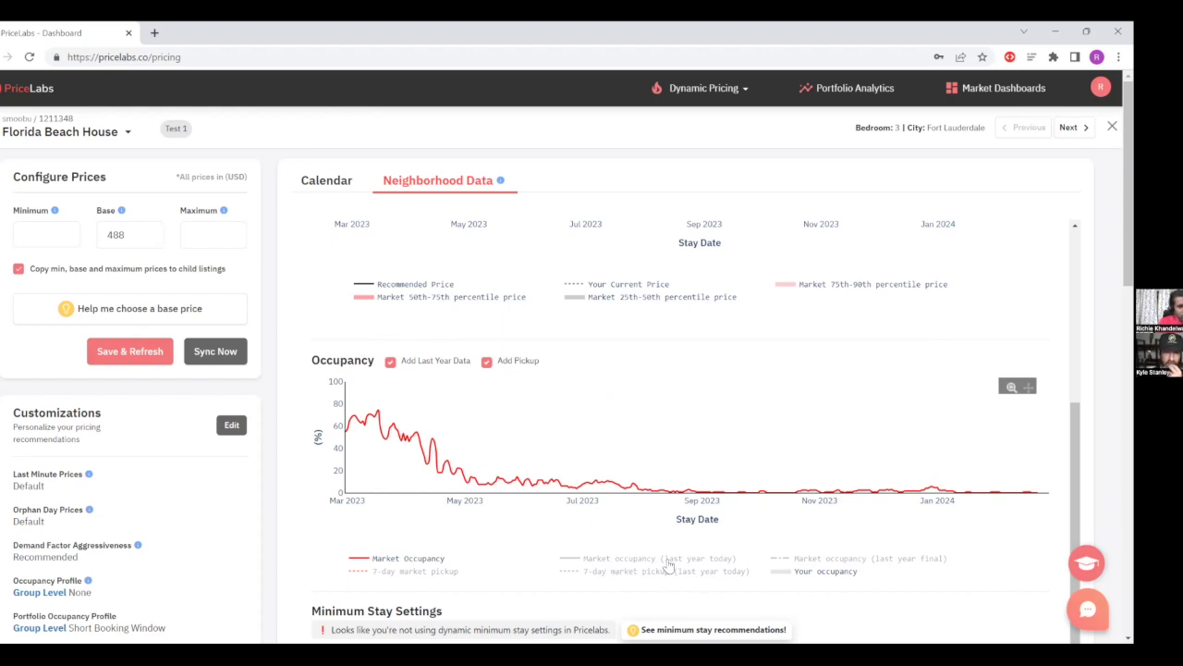
{"action": "left_click", "coordinate": [631, 561]}
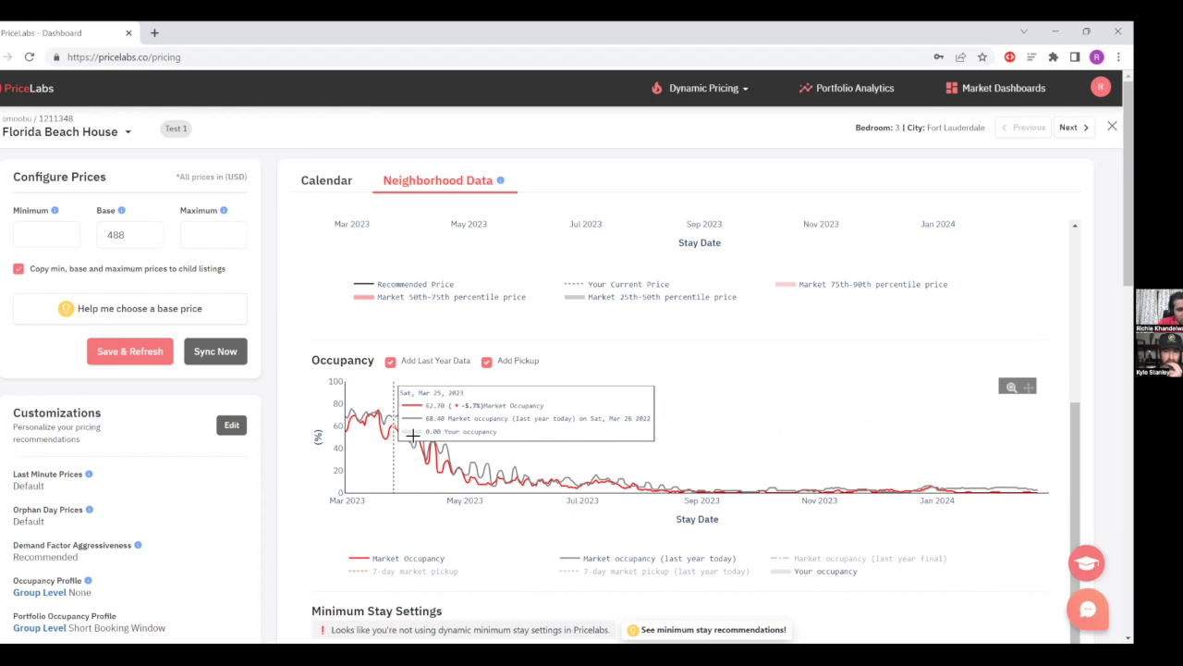
{"action": "left_click", "coordinate": [814, 560]}
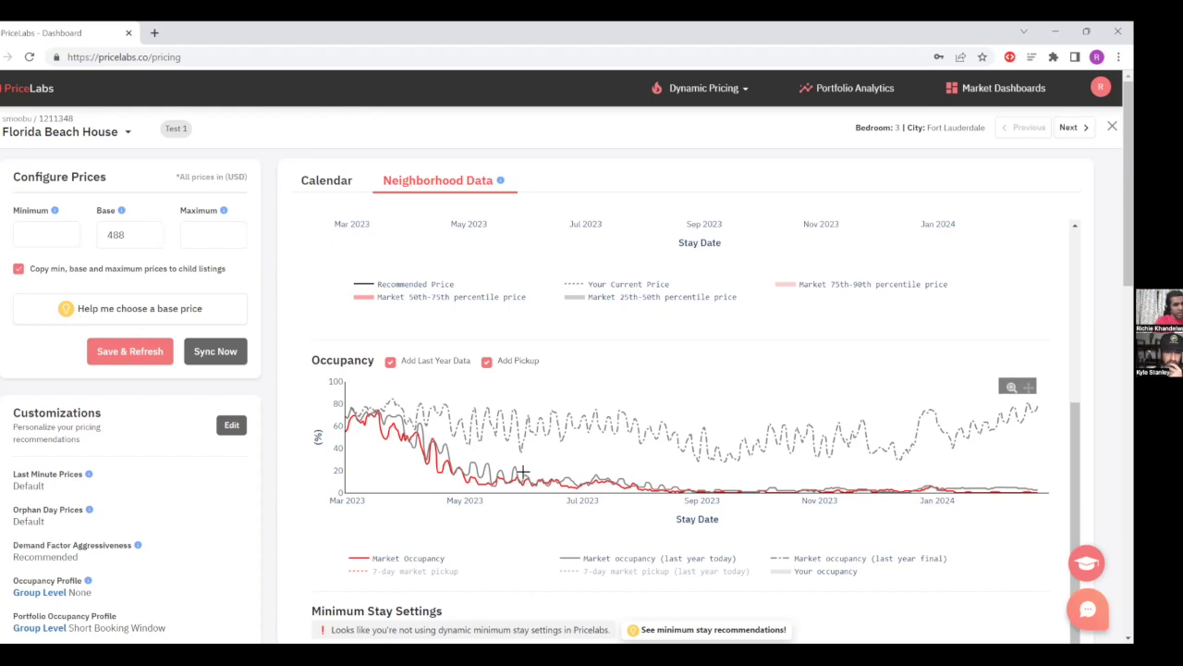
{"action": "mouse_move", "coordinate": [473, 435]}
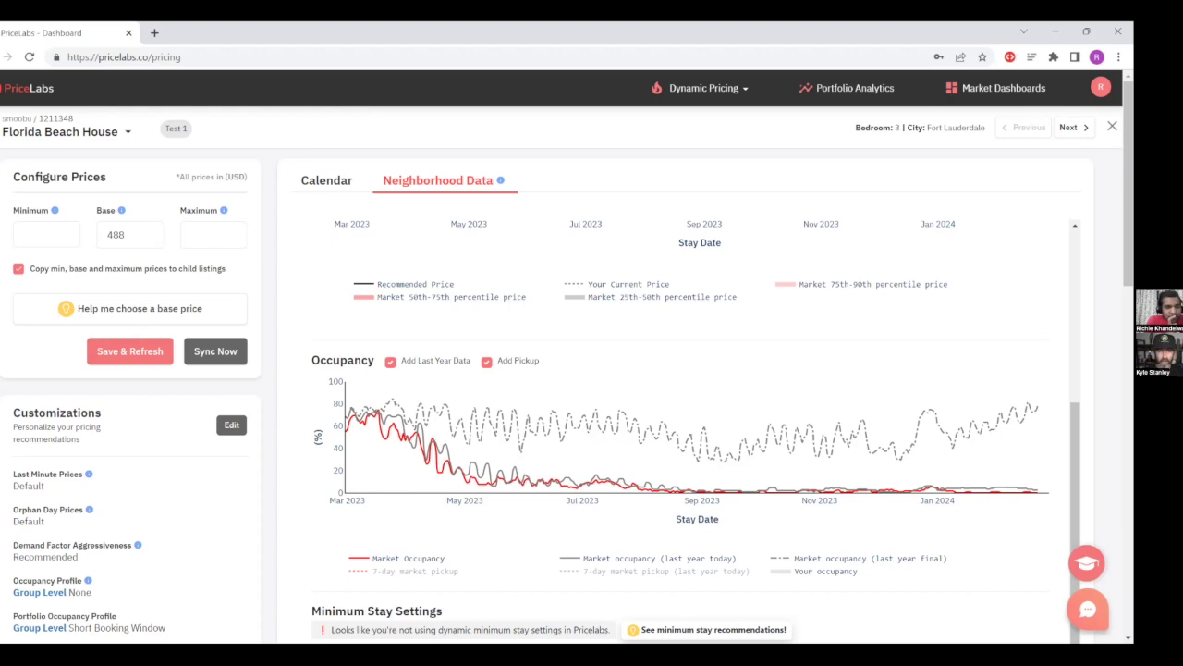
{"action": "mouse_move", "coordinate": [724, 465]}
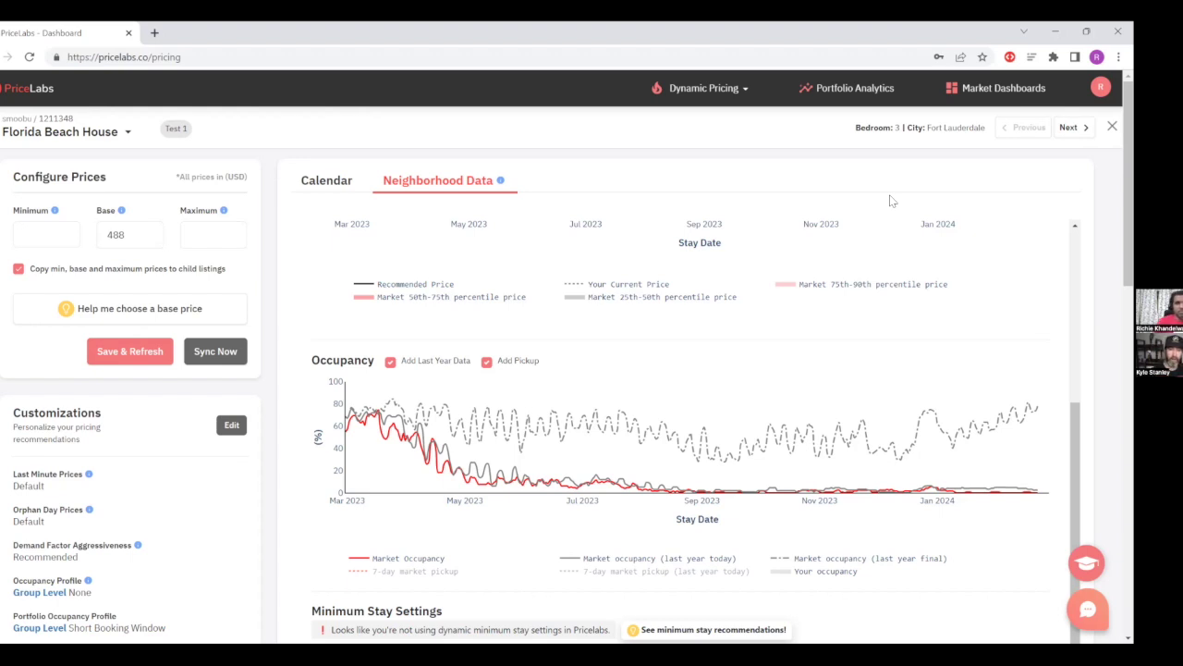
Open Portfolio Analytics in a separate browser tab
{"action": "middle_click", "coordinate": [896, 107]}
{"action": "mouse_move", "coordinate": [439, 464]}
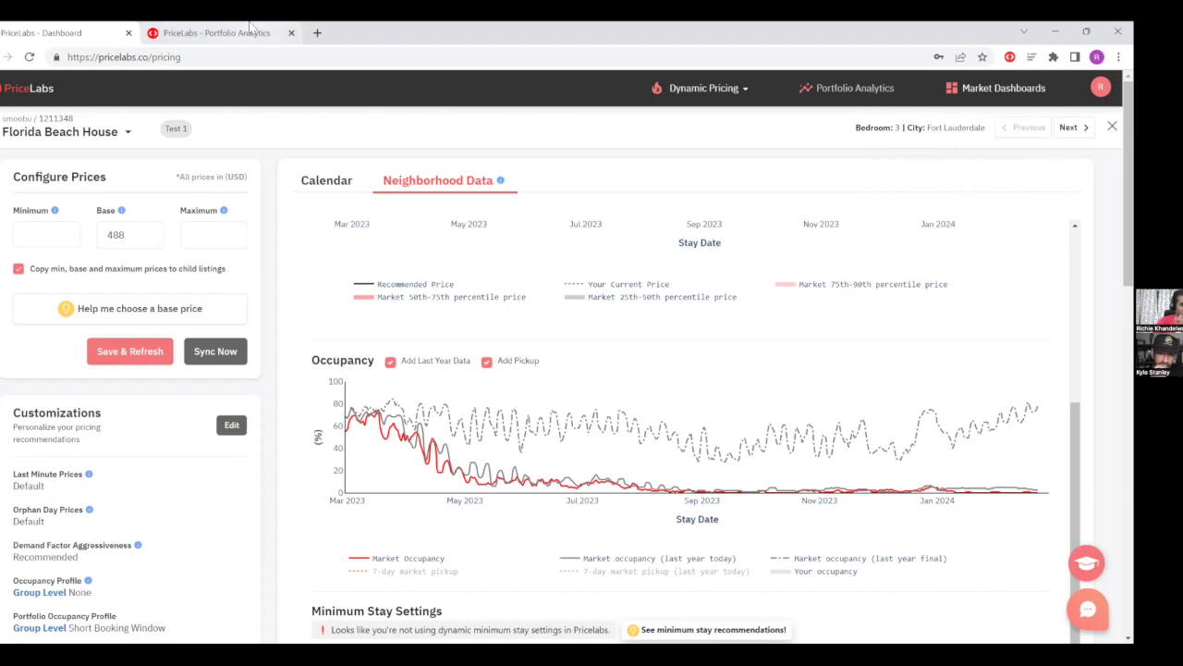
{"action": "mouse_move", "coordinate": [250, 29]}
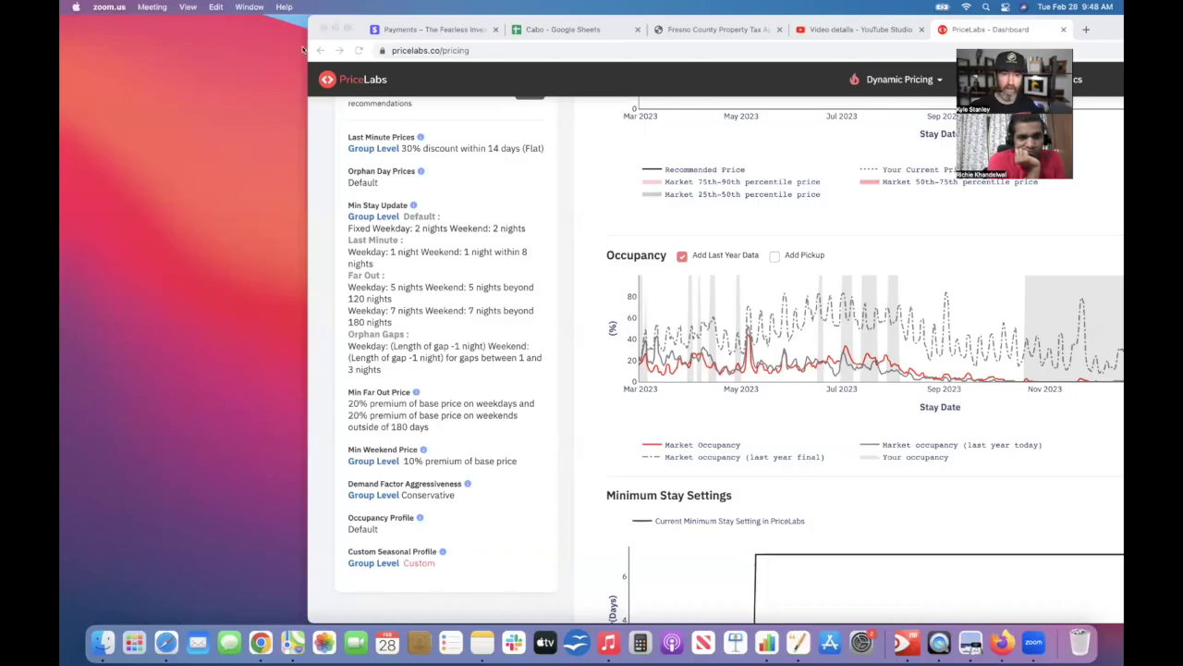
Widen and reposition the browser window so more of the dashboard's Occupancy chart fits on screen
{"action": "left_click_drag", "start_coordinate": [303, 48], "coordinate": [128, 43]}
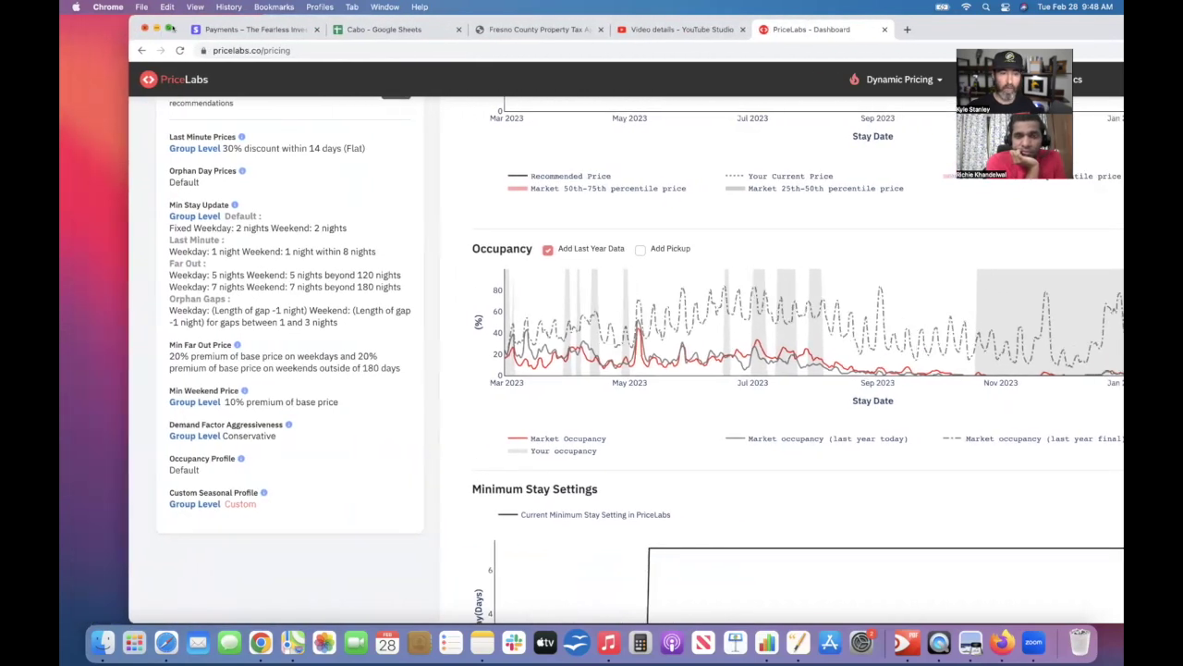
{"action": "left_click", "coordinate": [168, 29]}
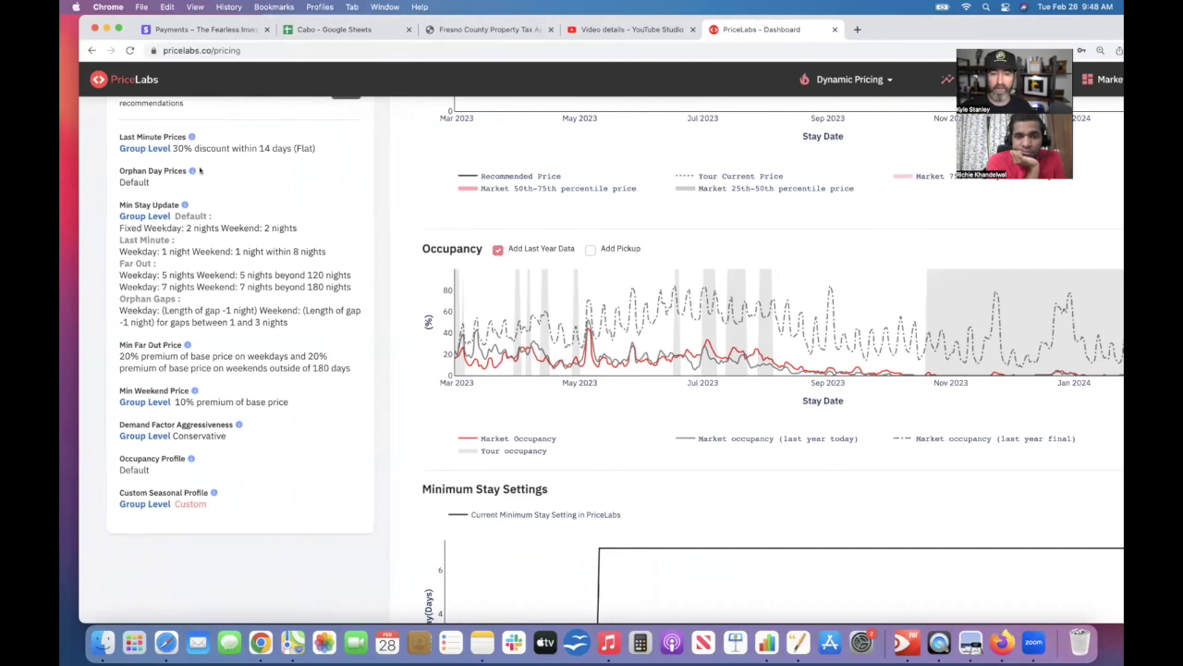
{"action": "mouse_move", "coordinate": [468, 340]}
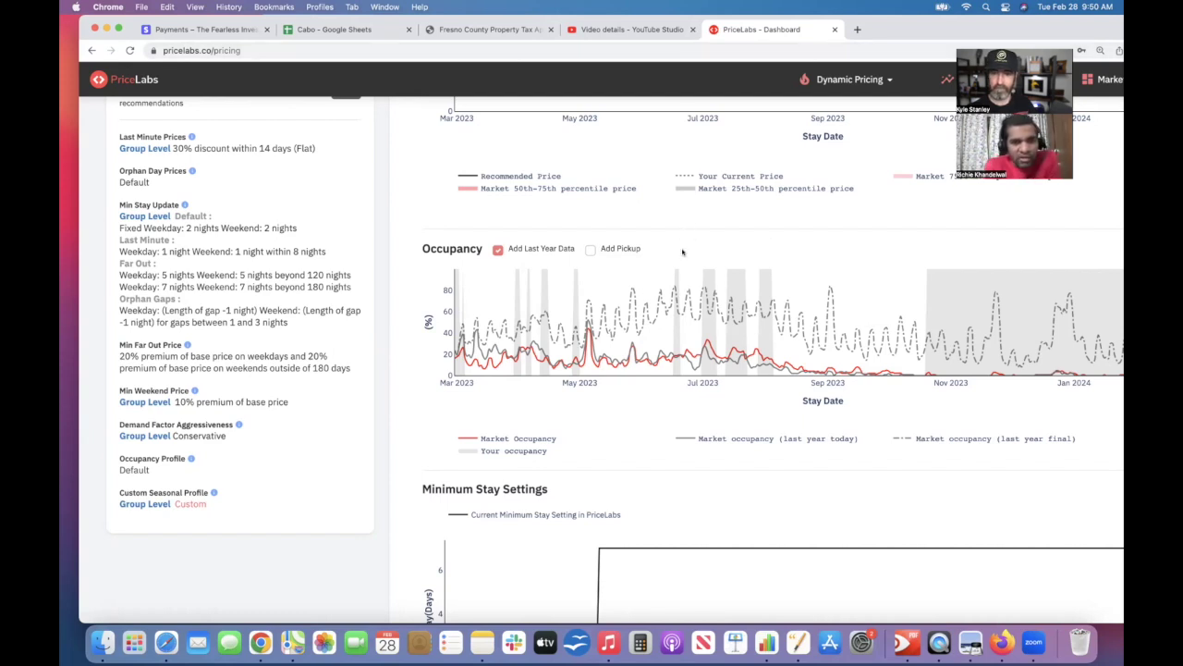
Add pickup data to the Occupancy chart and remove the last year data from it
{"action": "left_click", "coordinate": [590, 249]}
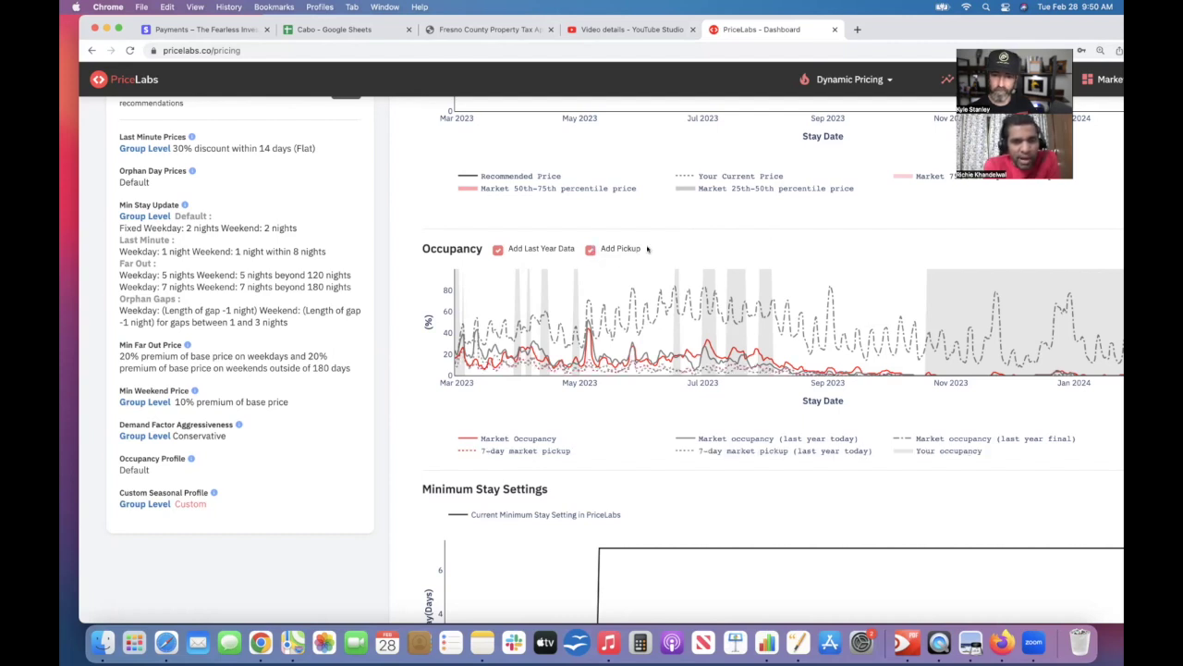
{"action": "left_click", "coordinate": [498, 249]}
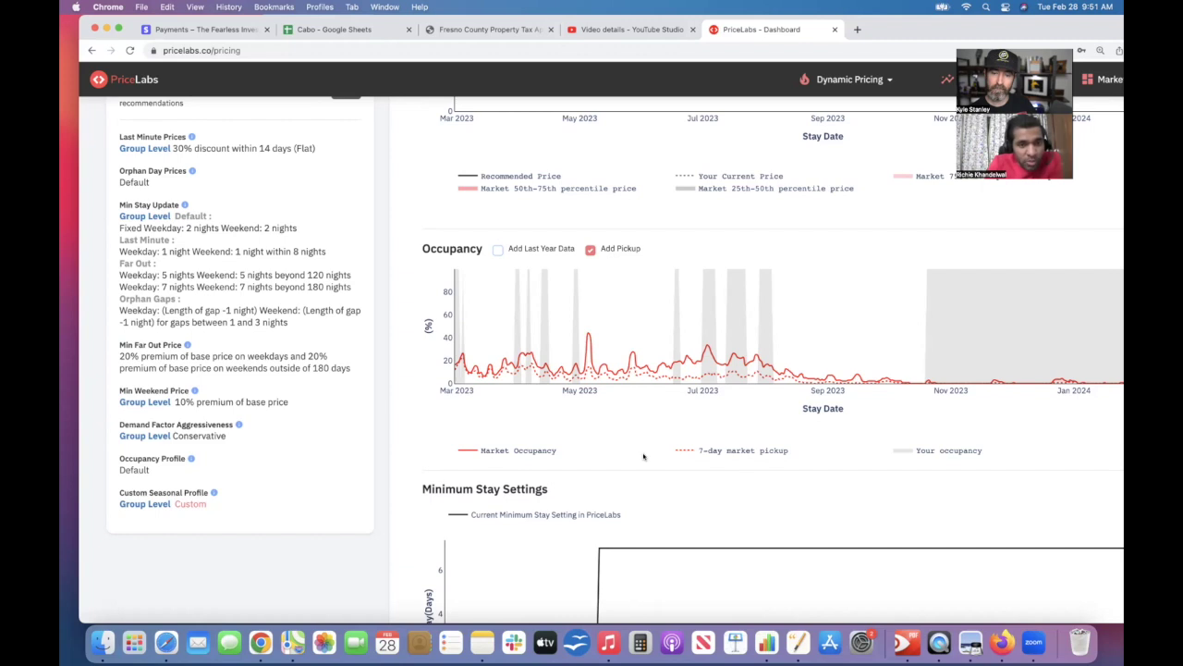
{"action": "mouse_move", "coordinate": [477, 361]}
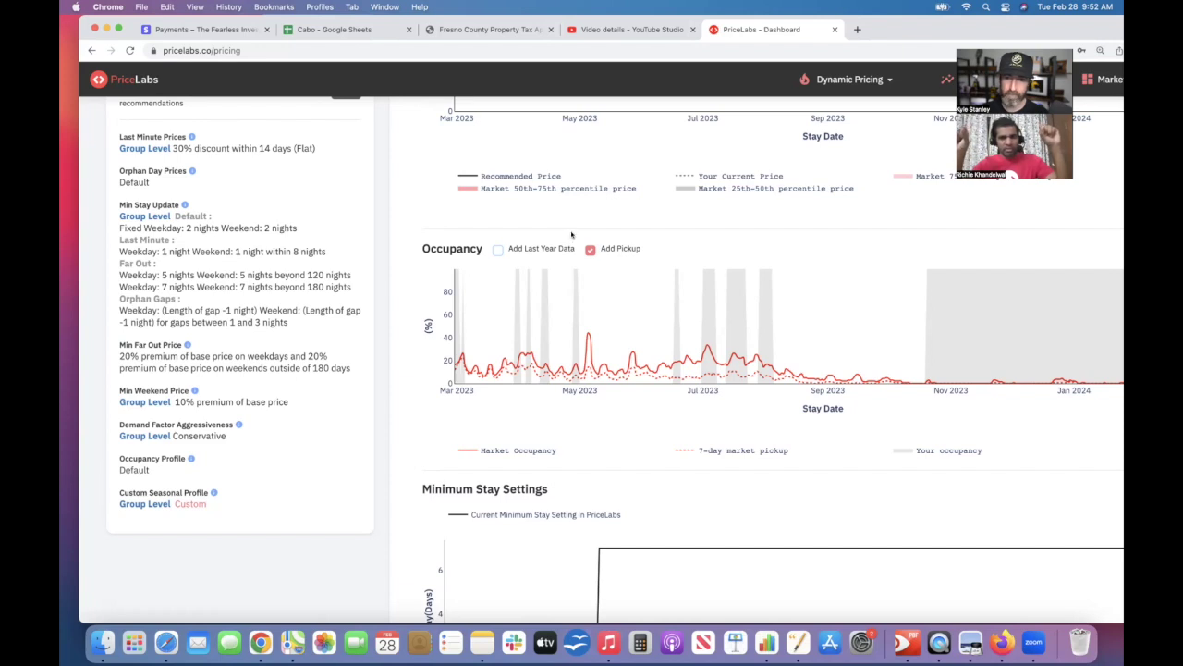
Open Portfolio Analytics and resize and move the browser window until the whole filter bar fits on screen
{"action": "left_click_drag", "start_coordinate": [1063, 43], "coordinate": [1061, 232]}
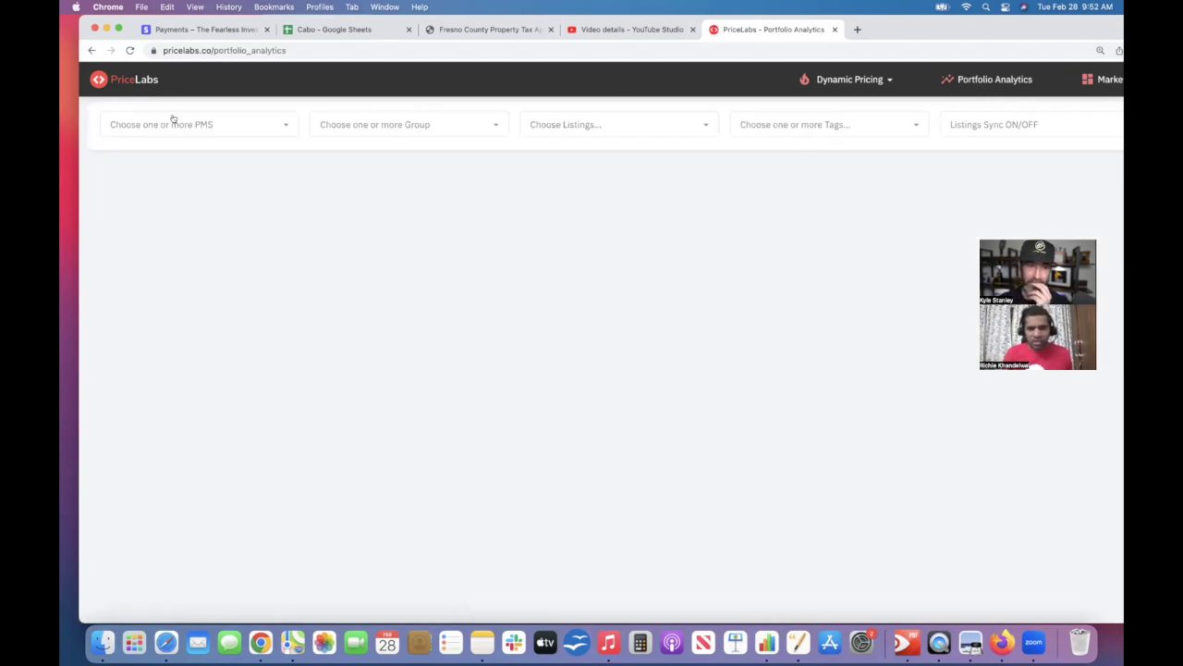
{"action": "left_click_drag", "start_coordinate": [80, 114], "coordinate": [356, 114]}
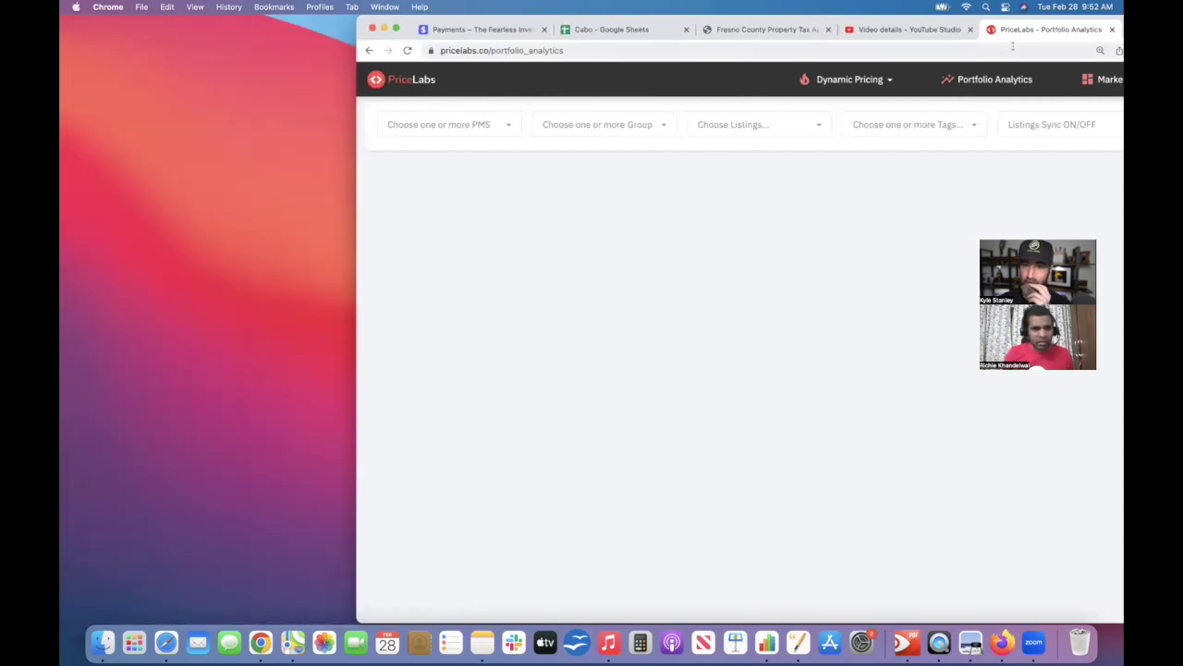
{"action": "left_click_drag", "start_coordinate": [404, 30], "coordinate": [163, 29]}
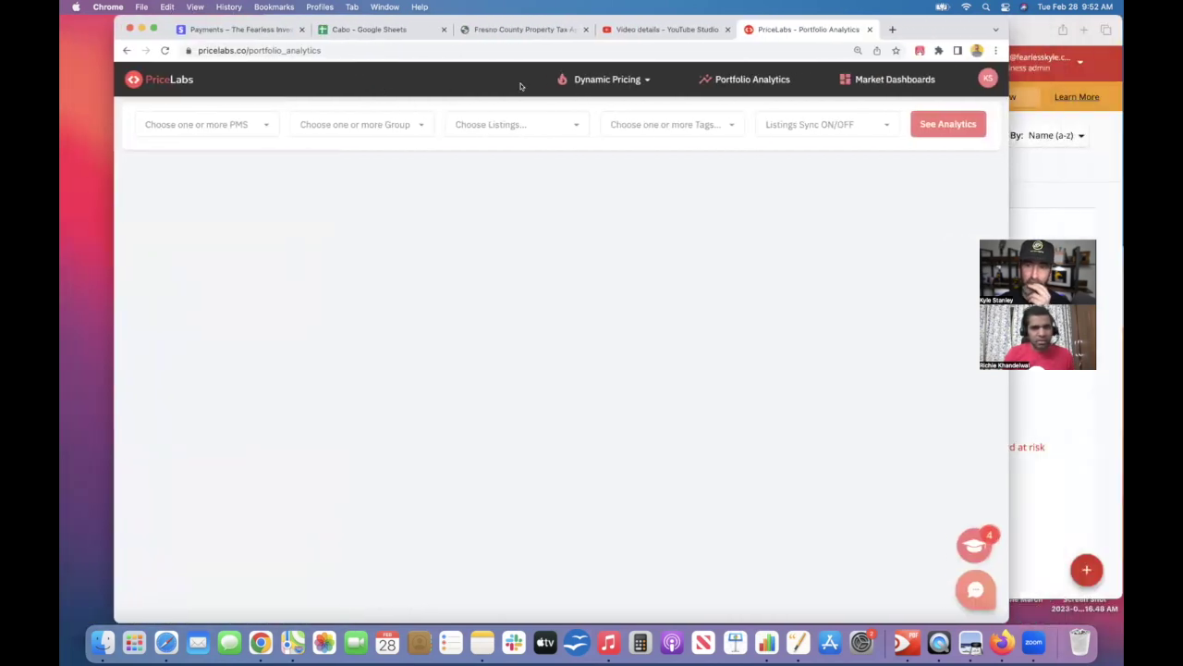
Load the portfolio analytics without any filters and widen the browser window to span the screen
{"action": "left_click", "coordinate": [951, 126]}
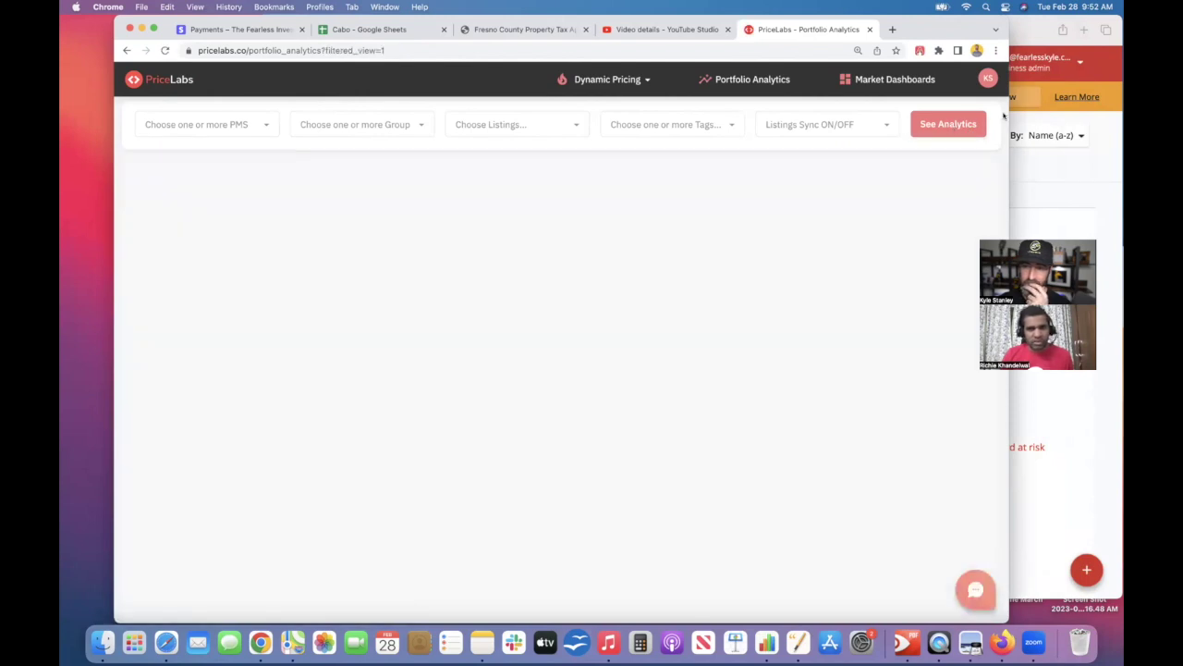
{"action": "left_click_drag", "start_coordinate": [1010, 112], "coordinate": [1121, 110]}
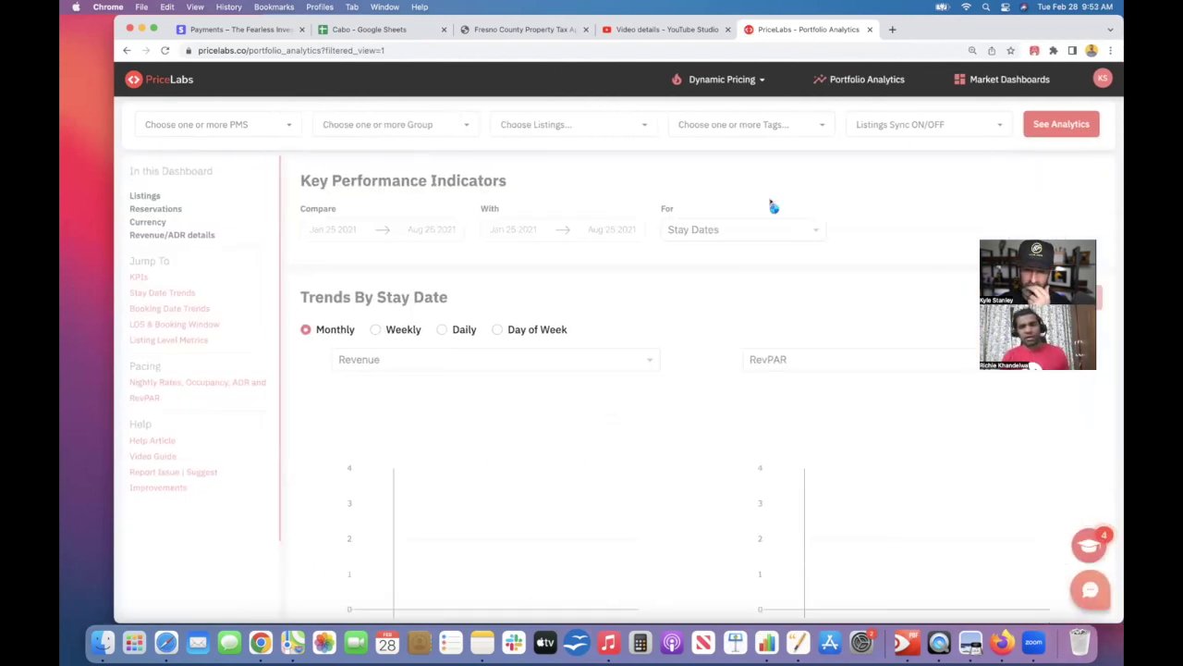
{"action": "left_click_drag", "start_coordinate": [119, 112], "coordinate": [64, 104]}
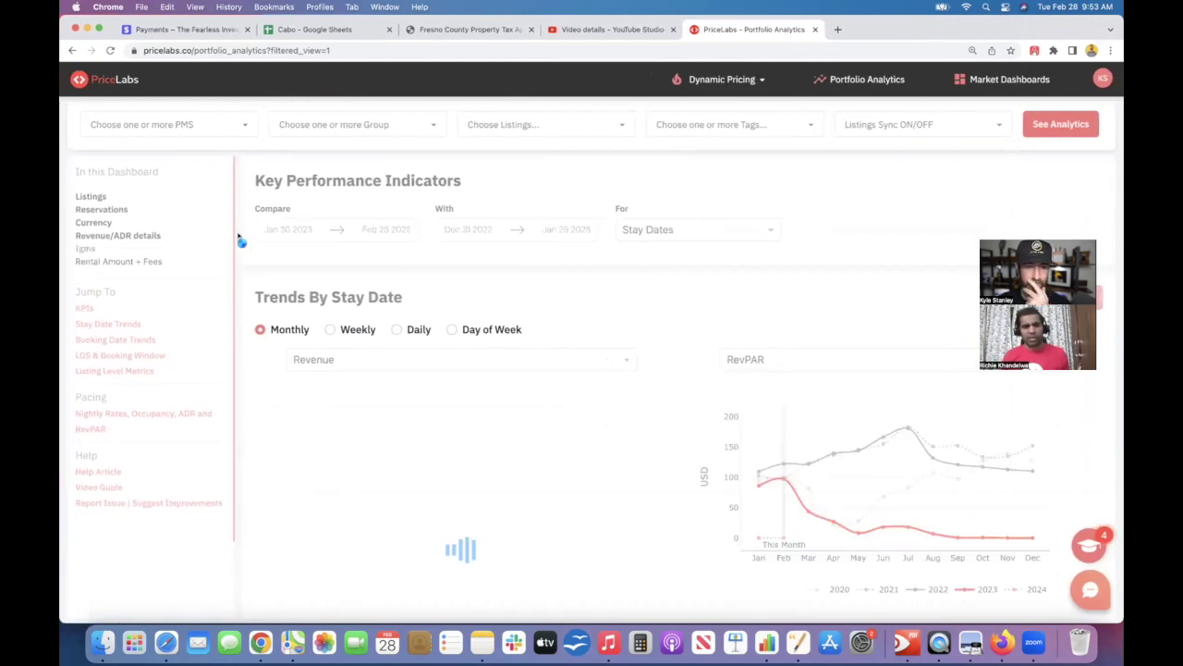
Examine the key performance indicators, the stay-date and booking-date trends, and the listing-level metrics of the portfolio
{"action": "scroll", "coordinate": [236, 237], "scroll_direction": "down", "scroll_amount": 1}
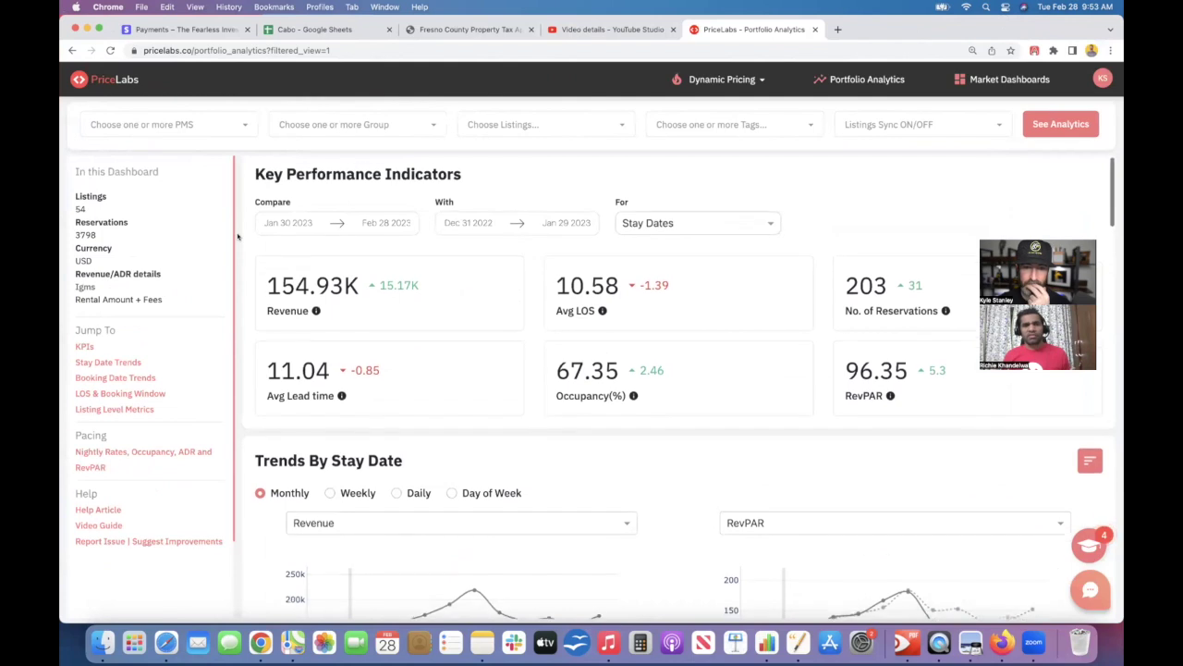
{"action": "scroll", "coordinate": [237, 236], "scroll_direction": "up", "scroll_amount": 1}
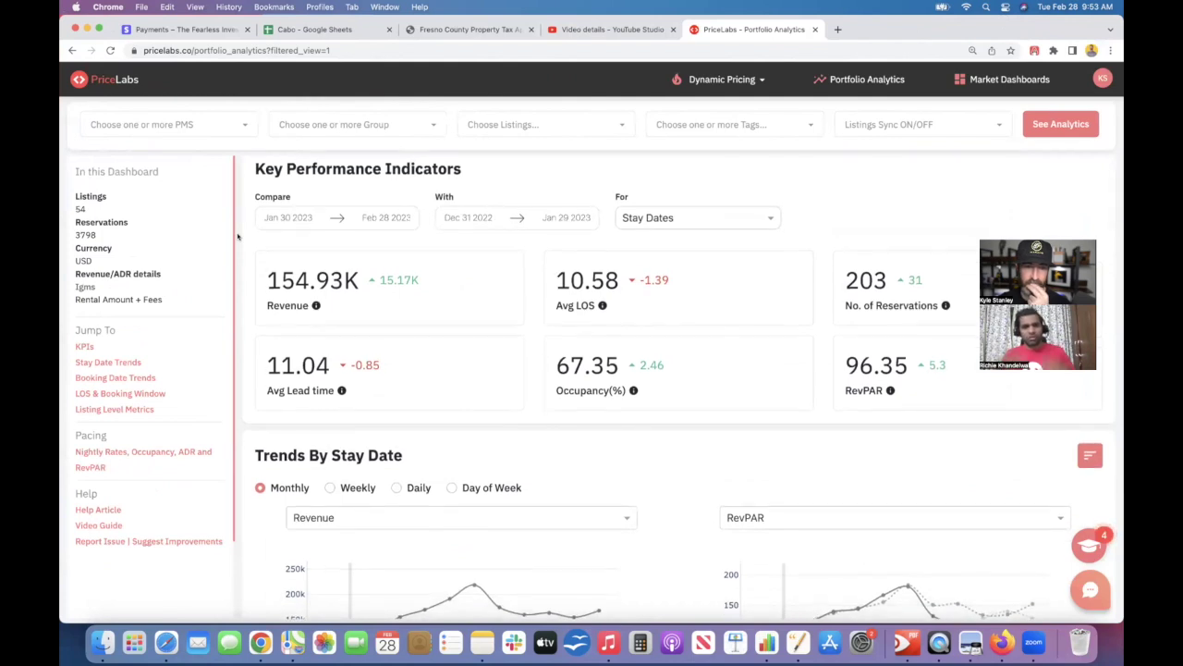
{"action": "scroll", "coordinate": [237, 237], "scroll_direction": "down", "scroll_amount": 5}
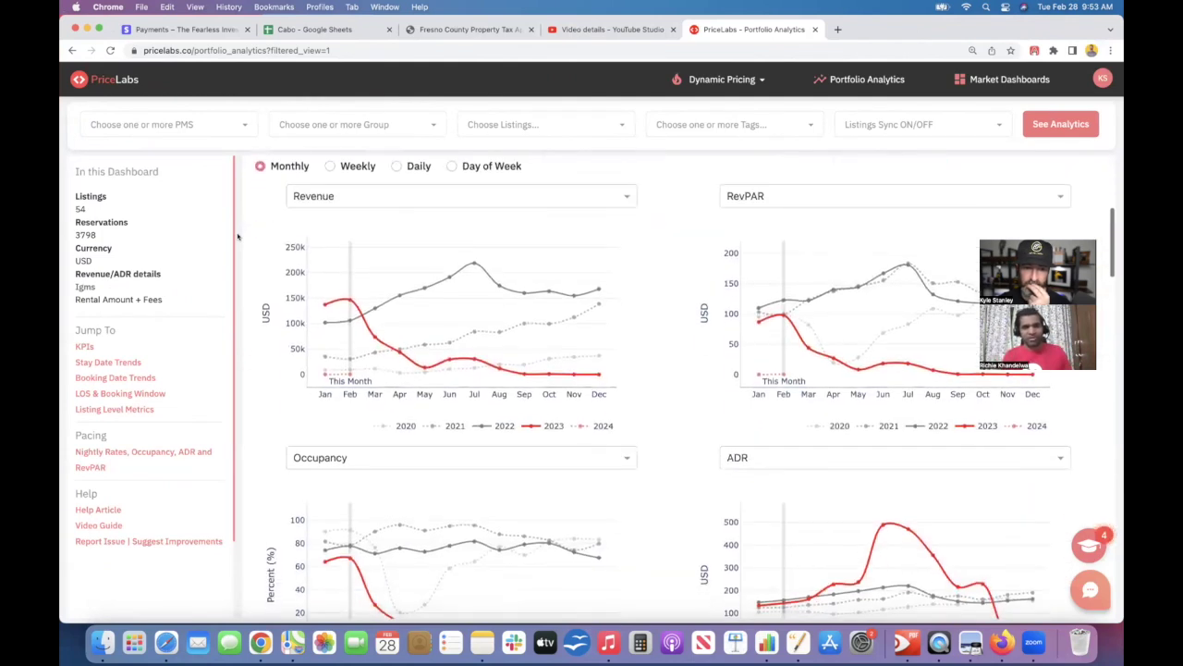
{"action": "scroll", "coordinate": [237, 236], "scroll_direction": "down", "scroll_amount": 1}
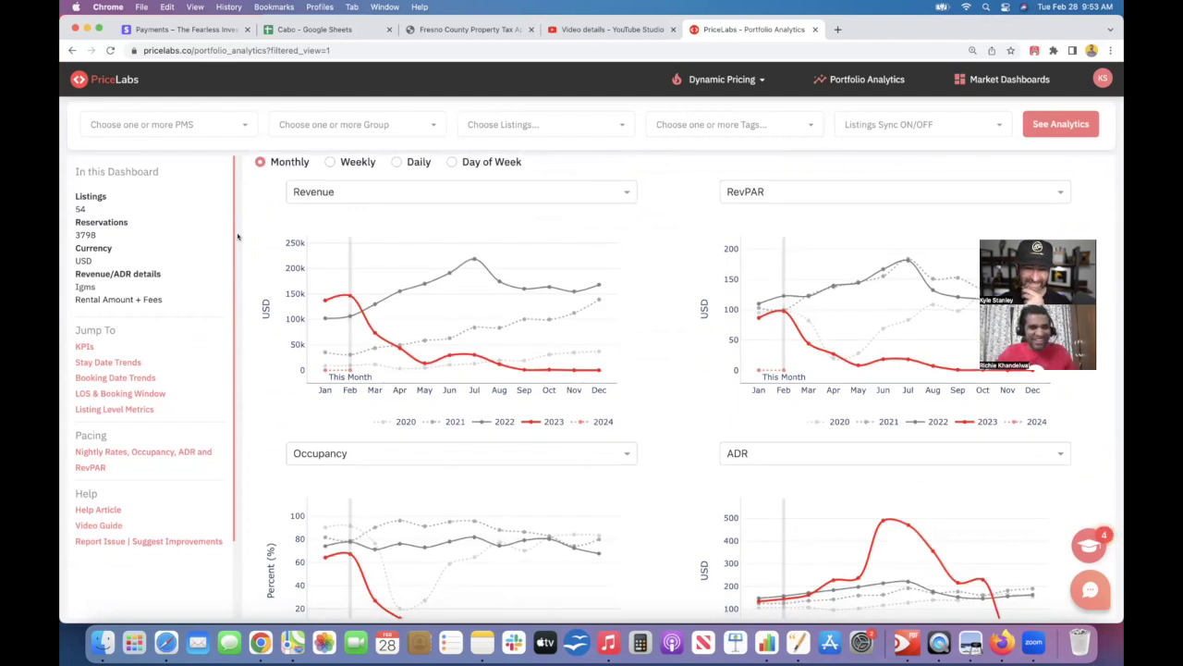
{"action": "scroll", "coordinate": [237, 237], "scroll_direction": "down", "scroll_amount": 12}
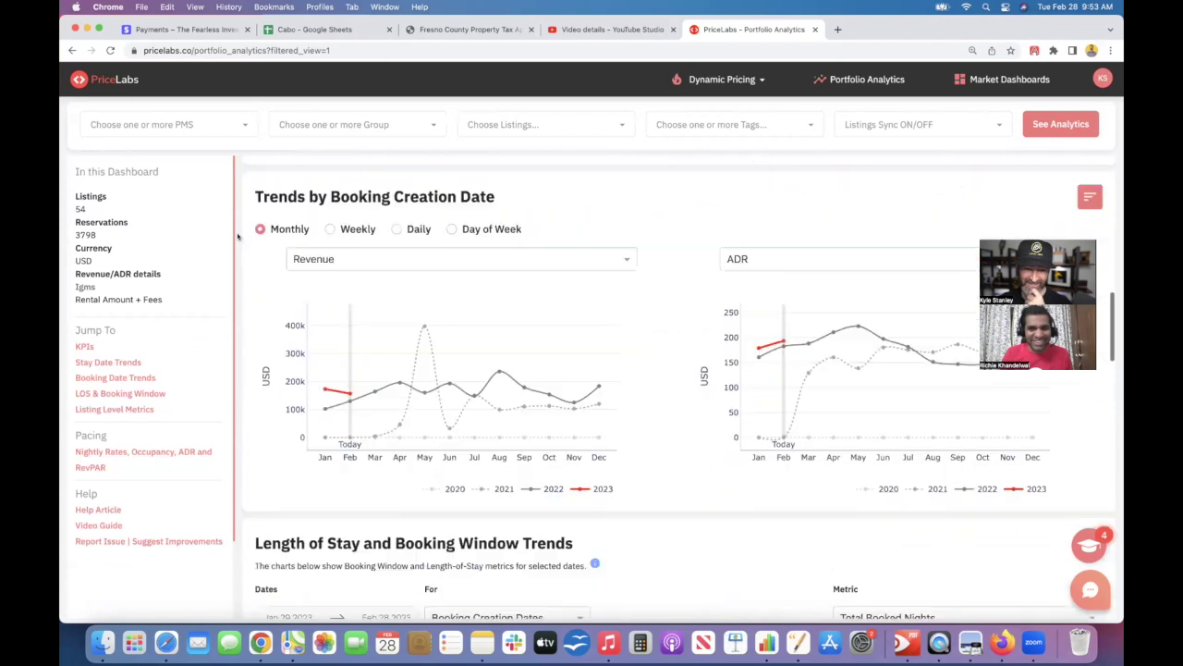
{"action": "scroll", "coordinate": [236, 237], "scroll_direction": "down", "scroll_amount": 10}
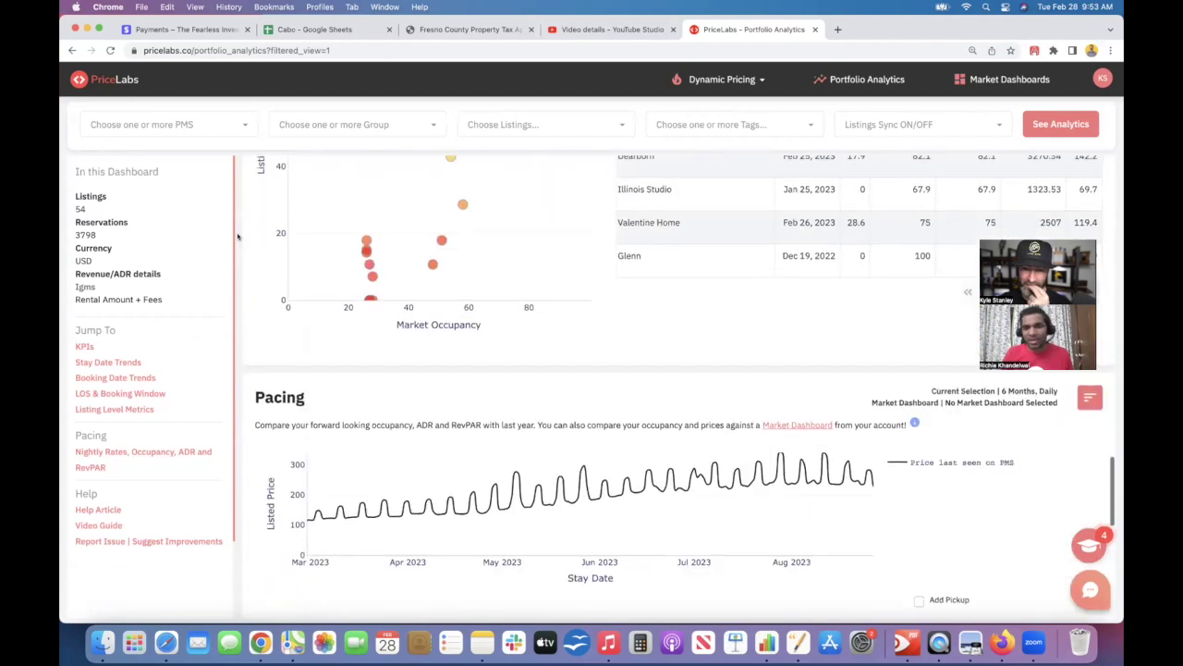
Examine the Pacing charts comparing occupancy, ADR and RevPAR with last year
{"action": "scroll", "coordinate": [237, 237], "scroll_direction": "down", "scroll_amount": 5}
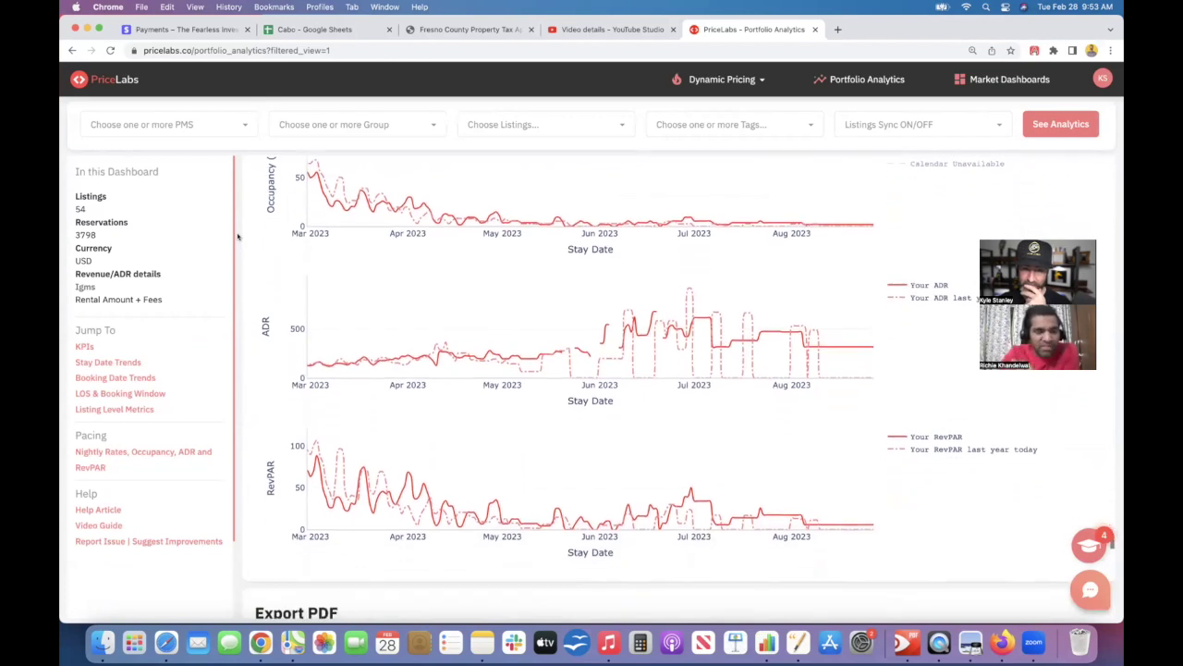
{"action": "scroll", "coordinate": [237, 237], "scroll_direction": "up", "scroll_amount": 1}
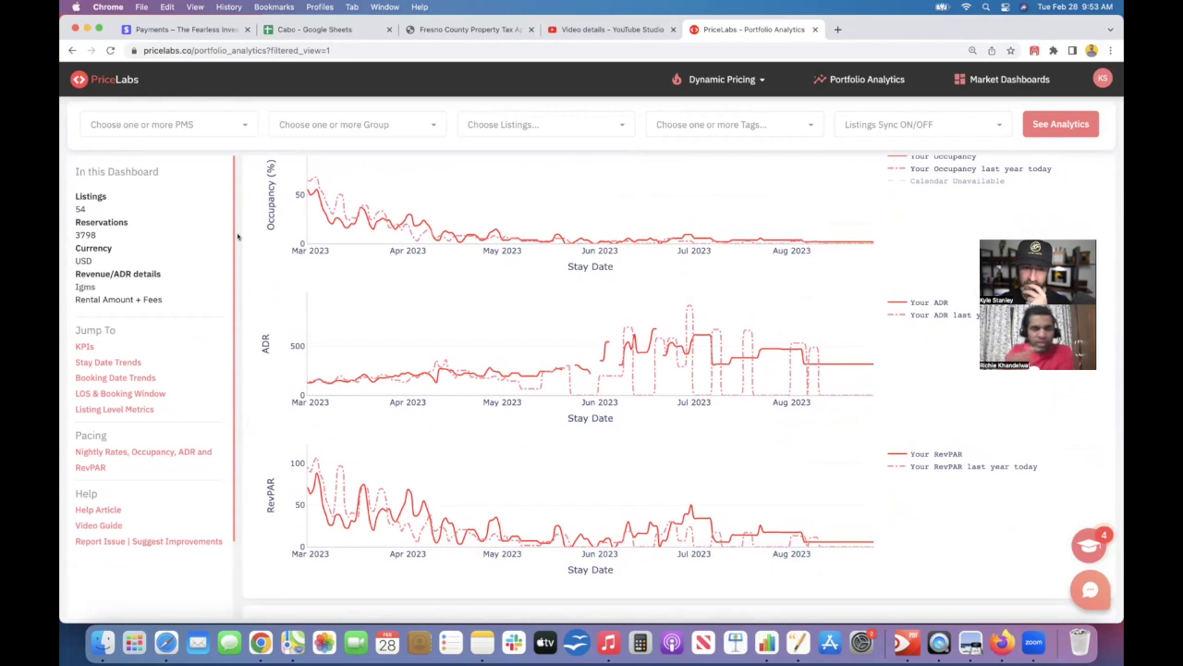
{"action": "scroll", "coordinate": [237, 236], "scroll_direction": "down", "scroll_amount": 2}
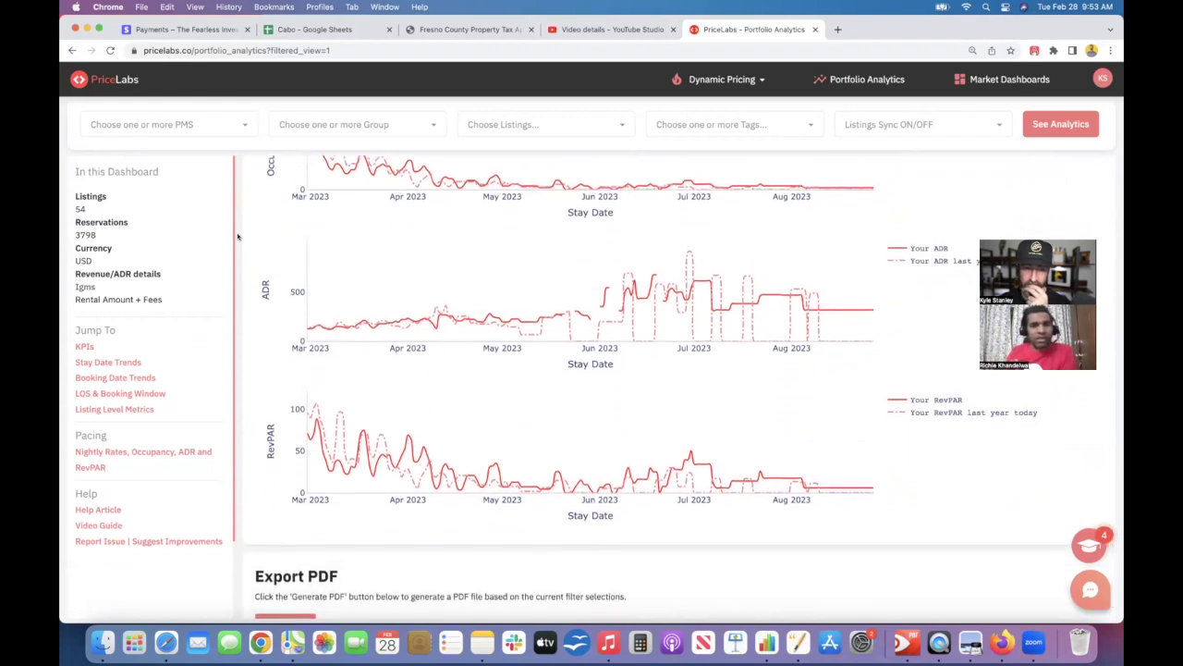
{"action": "scroll", "coordinate": [236, 237], "scroll_direction": "up", "scroll_amount": 1}
{"action": "scroll", "coordinate": [237, 237], "scroll_direction": "up", "scroll_amount": 1}
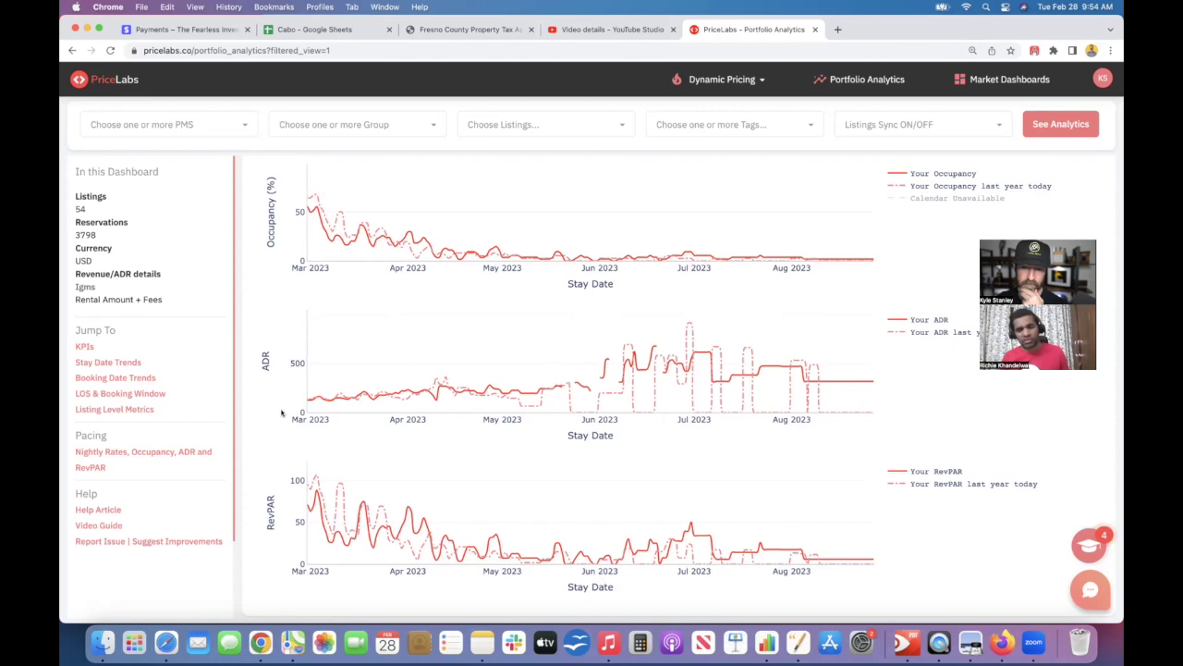
{"action": "scroll", "coordinate": [282, 413], "scroll_direction": "down", "scroll_amount": 1}
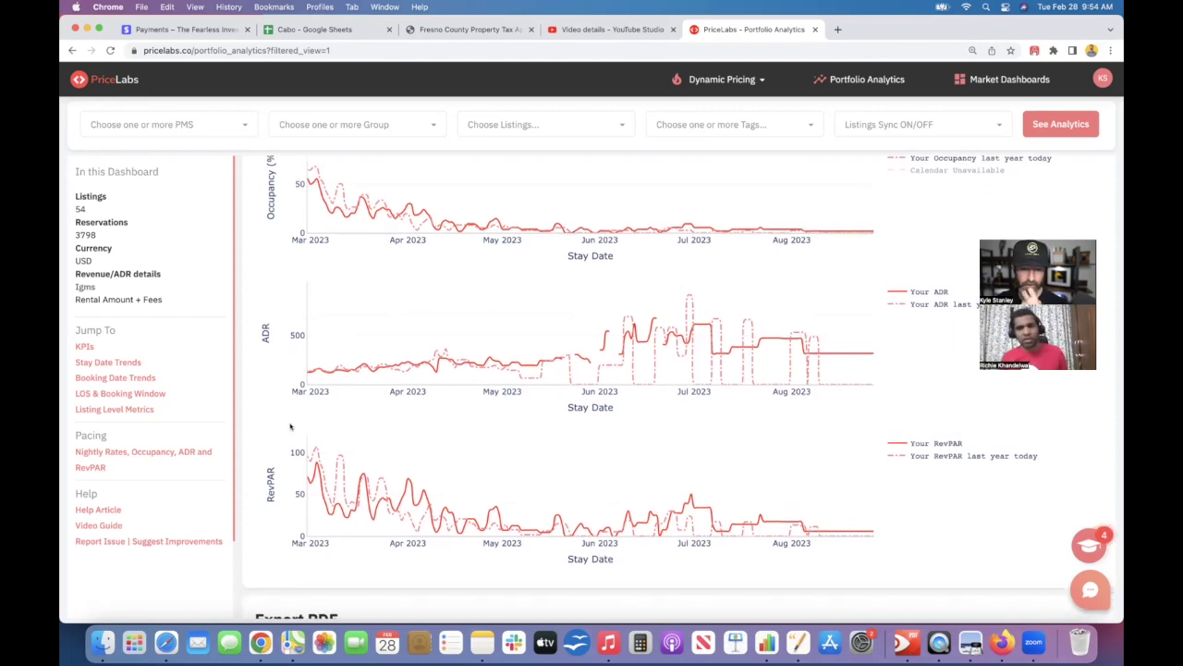